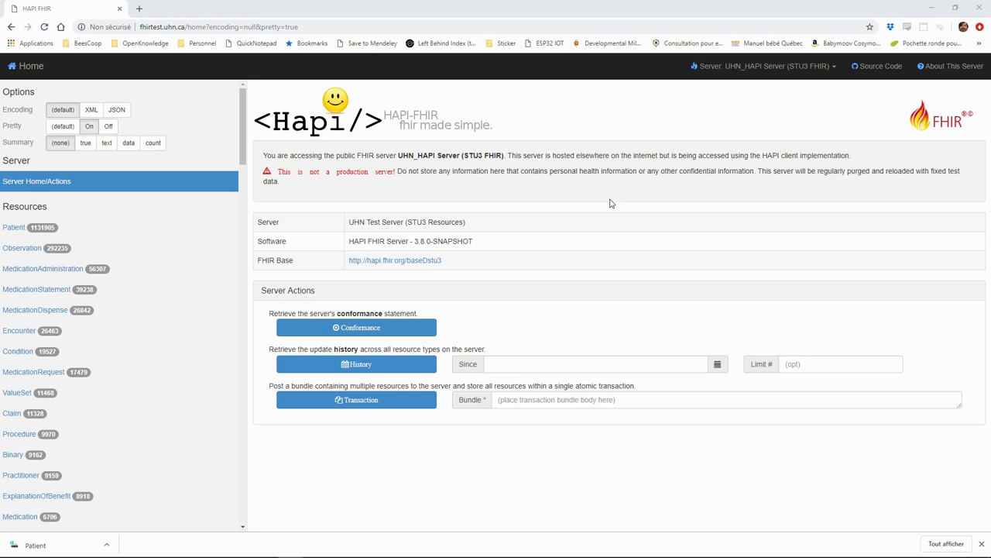
- Search the Patient resources using the name parameter with the patient's family name as the value
left_click(15, 232)
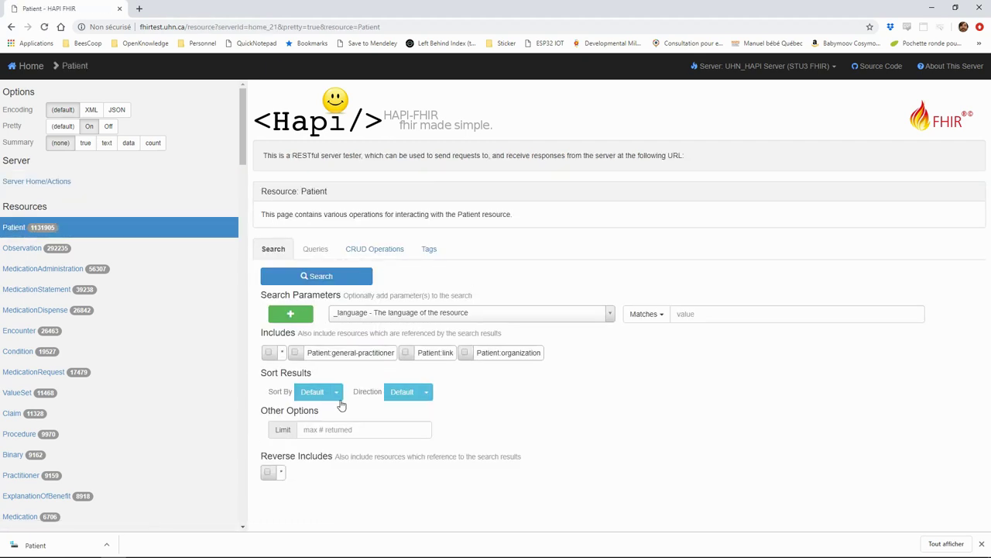
left_click(440, 314)
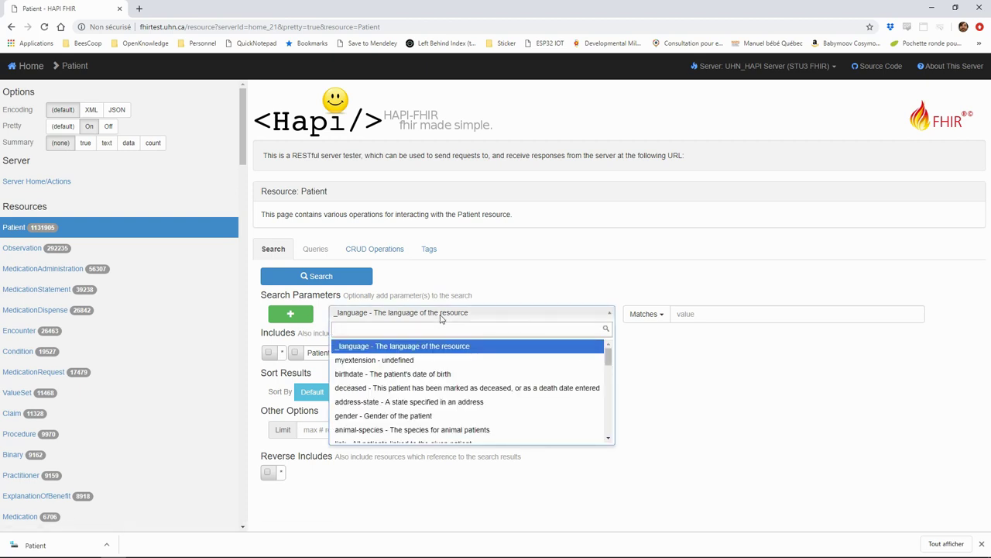
type("name")
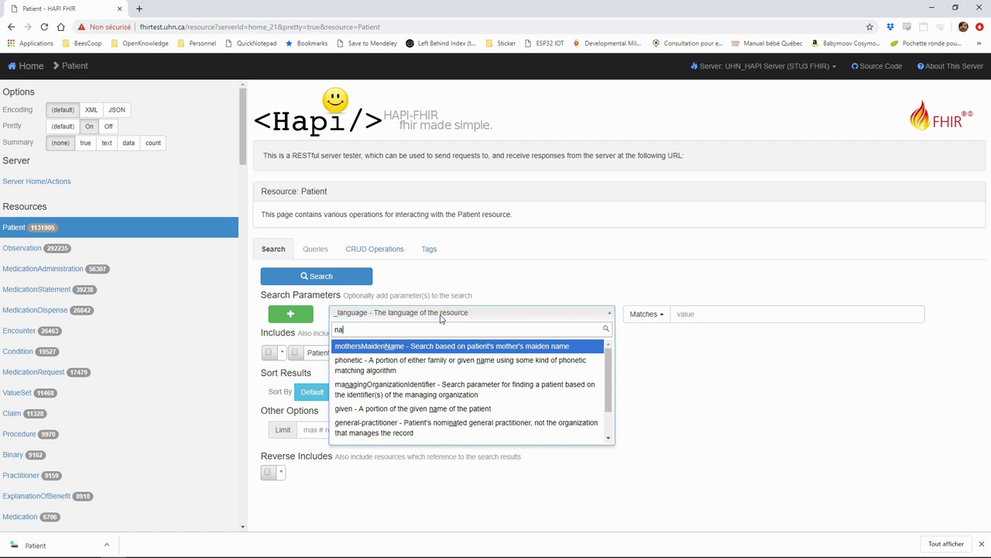
left_click(402, 404)
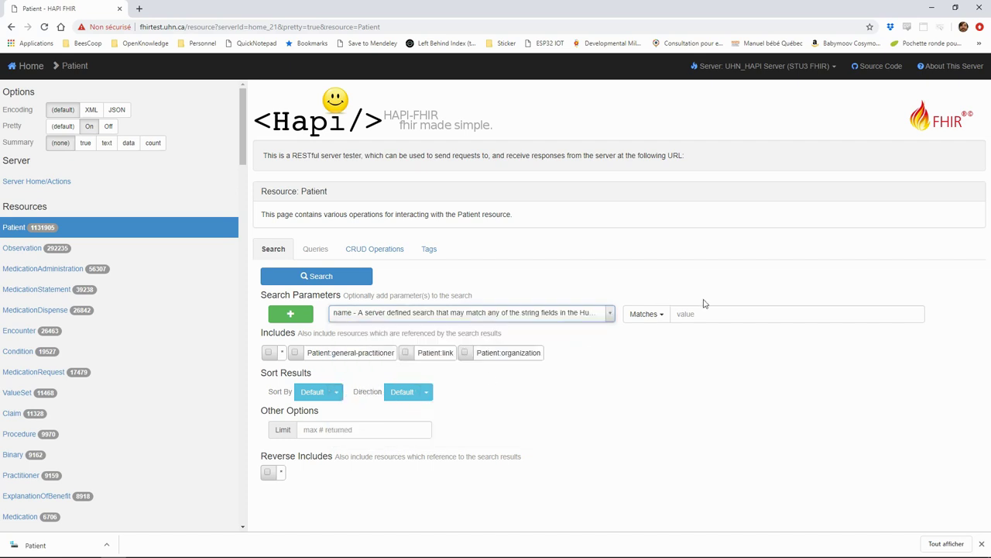
left_click(724, 314)
type("Smith")
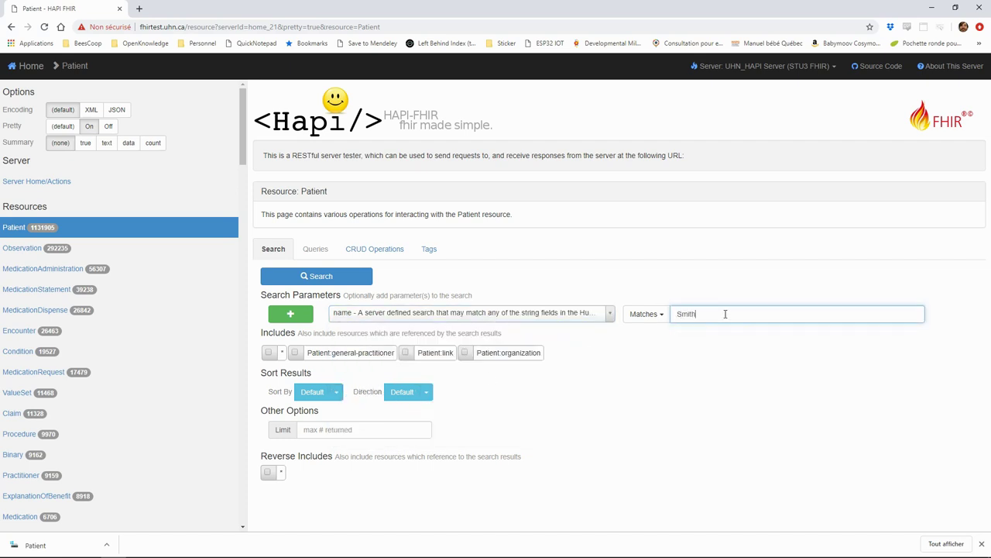
left_click(339, 280)
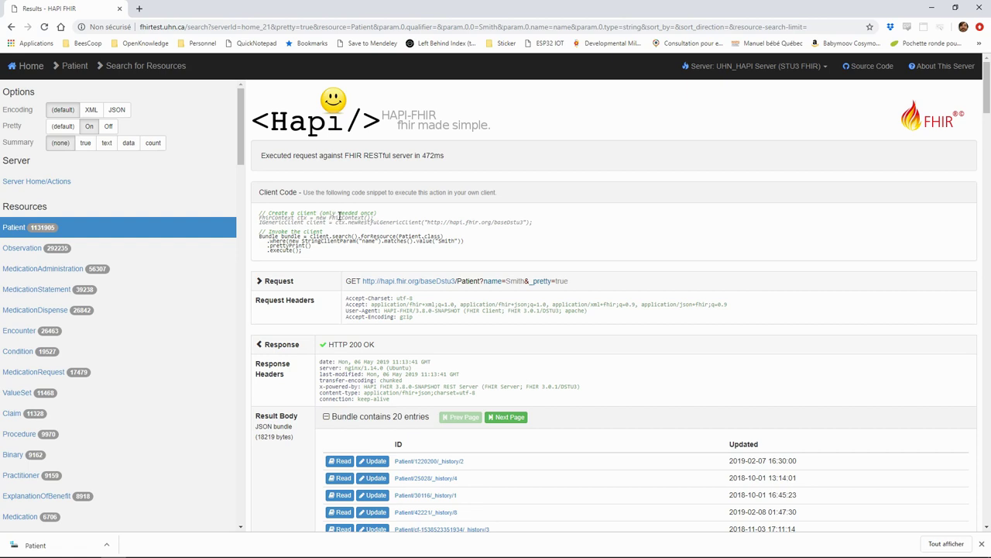
- Examine the search's client code snippet, response details and the list of returned Patient entries
left_click_drag(335, 218, 354, 262)
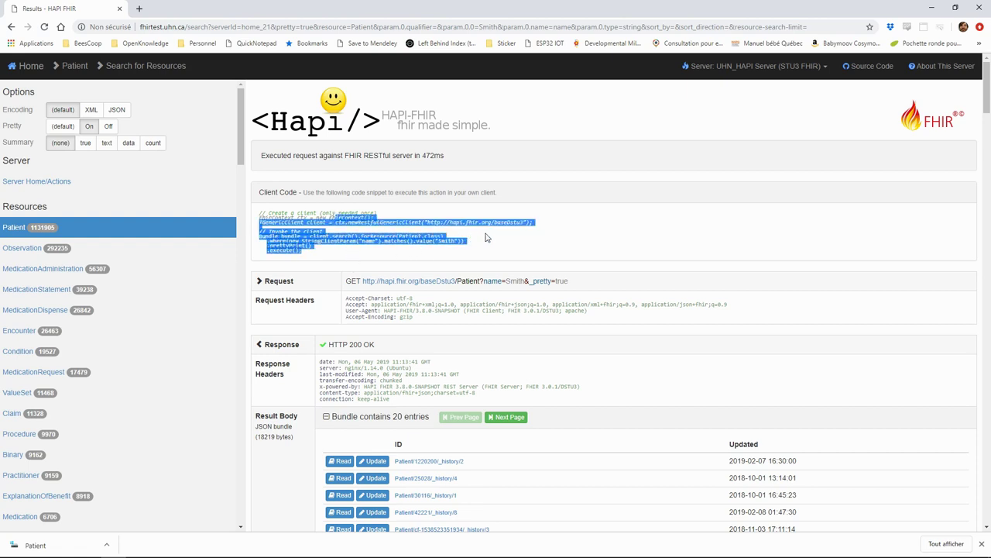
left_click(553, 227)
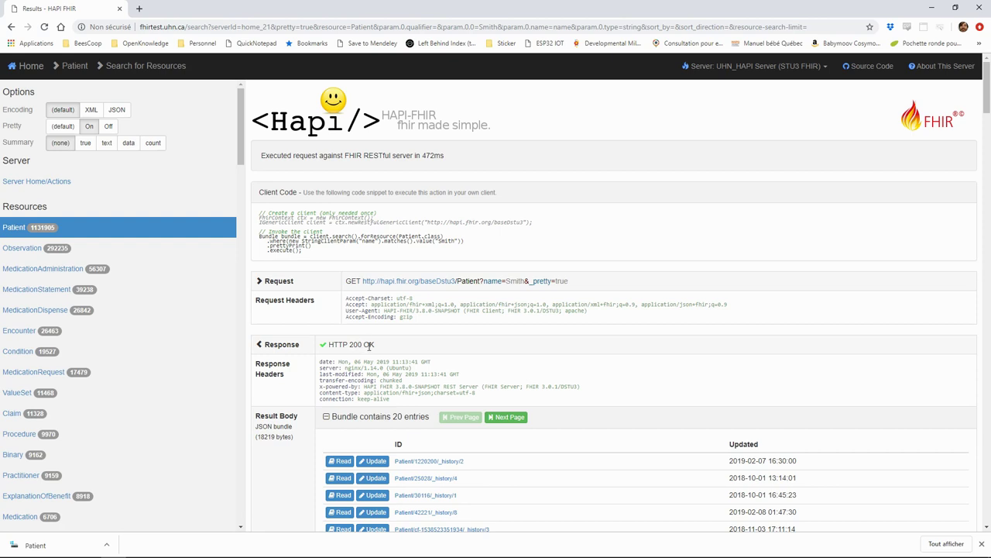
scroll(370, 346, "down", 3)
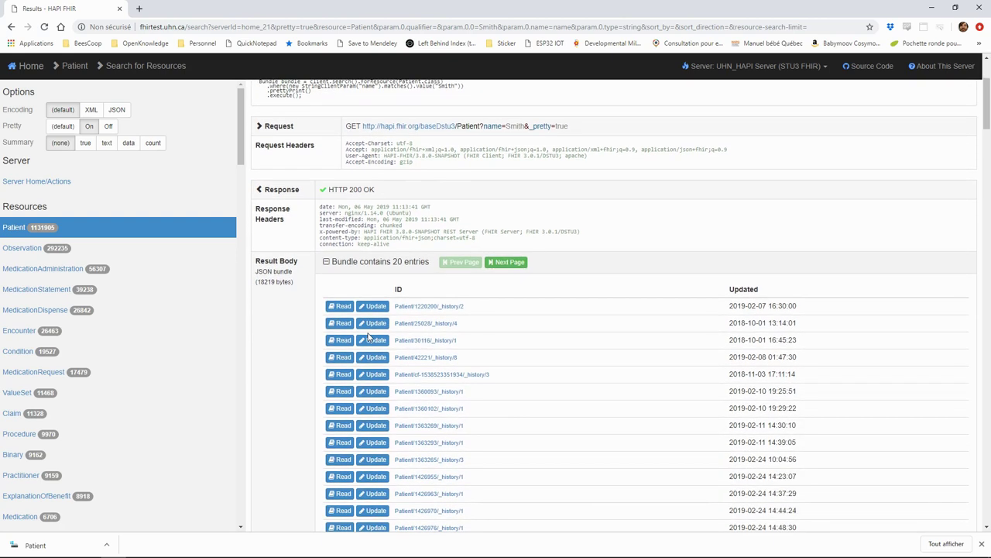
scroll(369, 337, "down", 2)
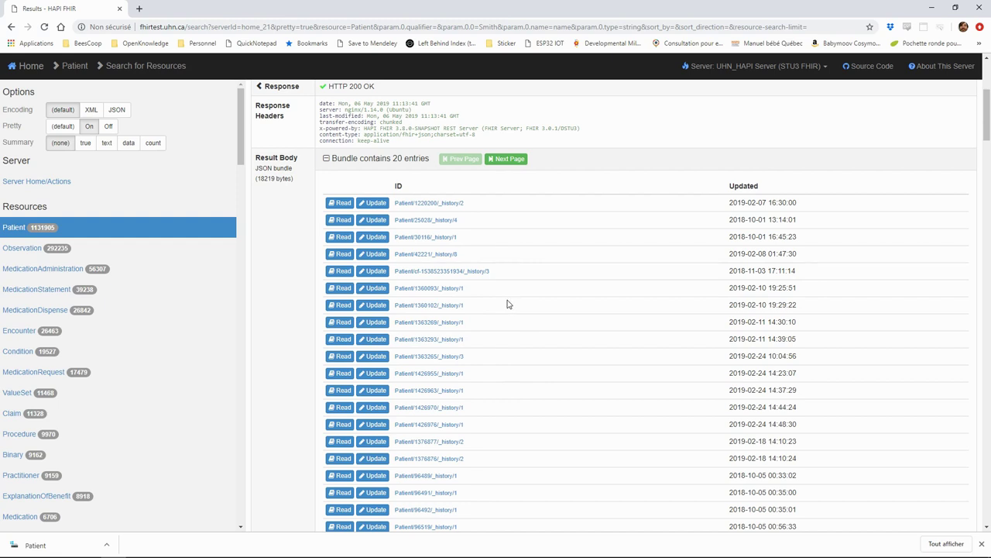
scroll(507, 304, "up", 1)
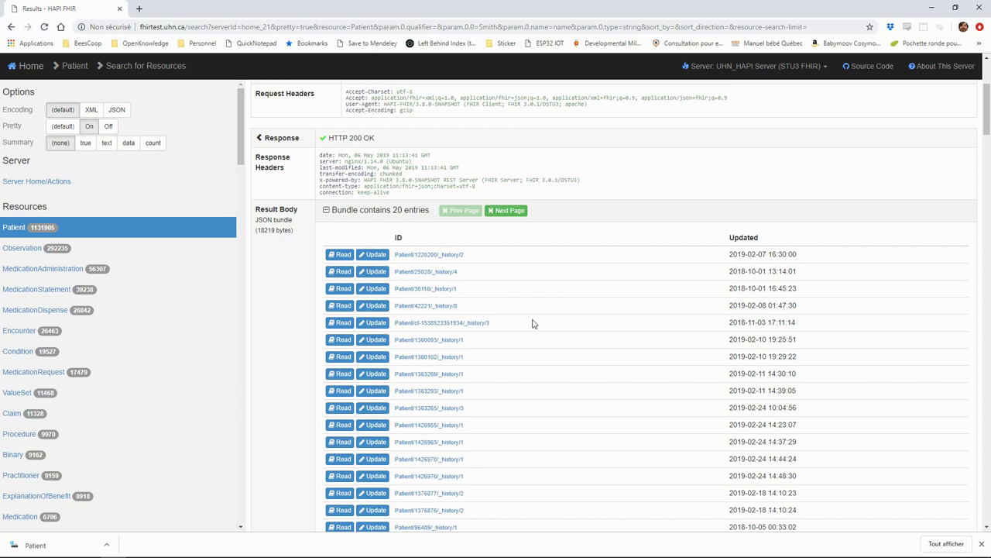
scroll(532, 321, "up", 3)
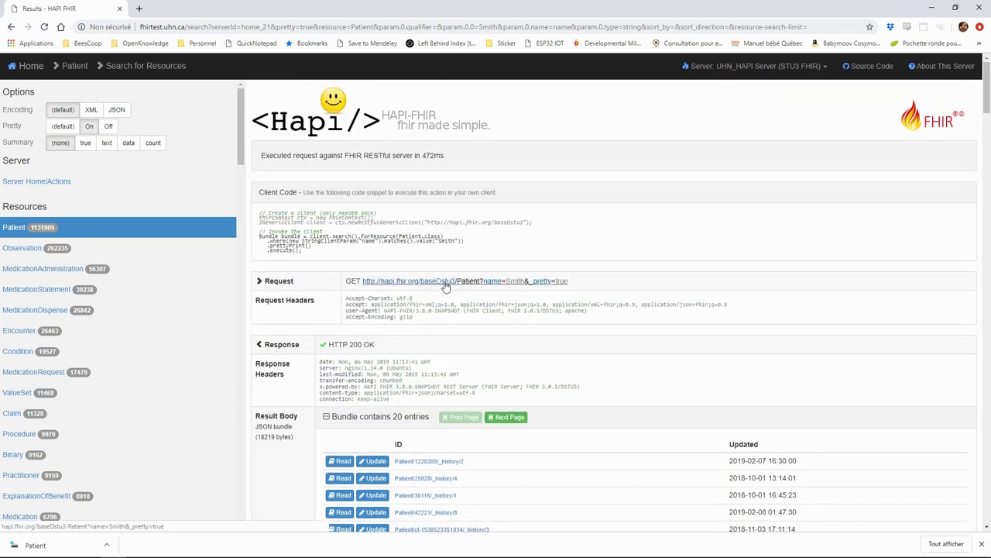
- Open the search's GET request URL in a new browser tab and display the response as Raw JSON
middle_click(445, 283)
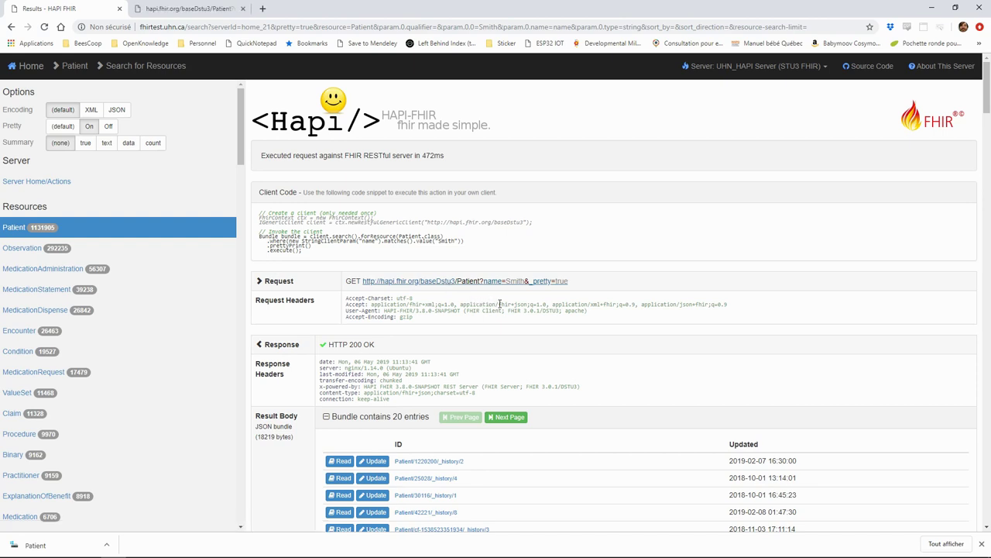
key("ctrl+Tab")
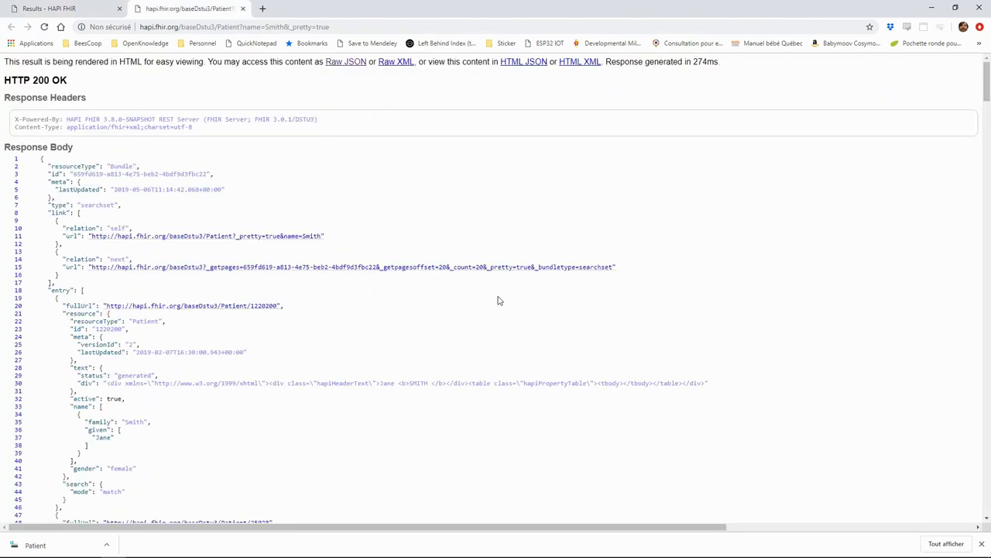
left_click(341, 66)
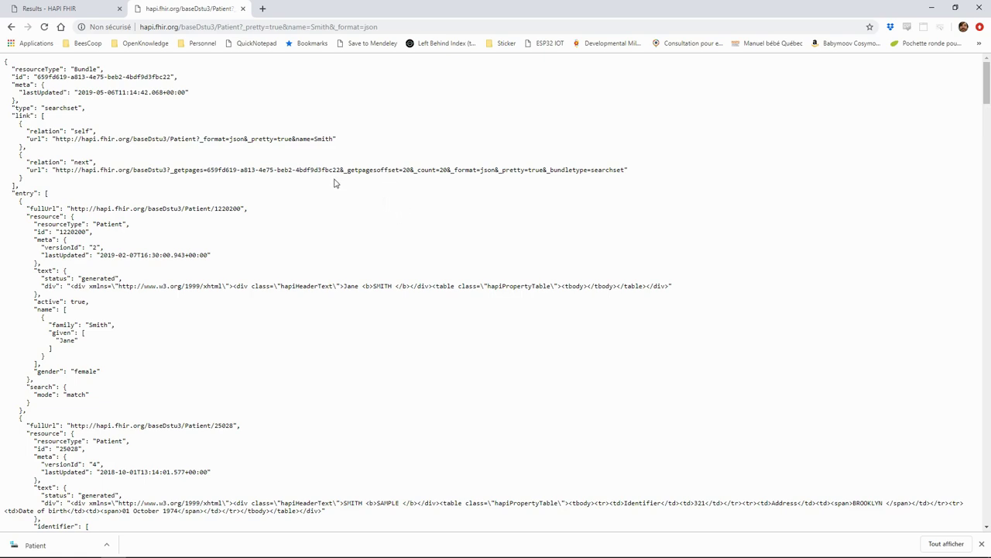
- Open the developer tools' Network view in a separate window and reload the JSON page to record its request
key("ctrl+shift+j")
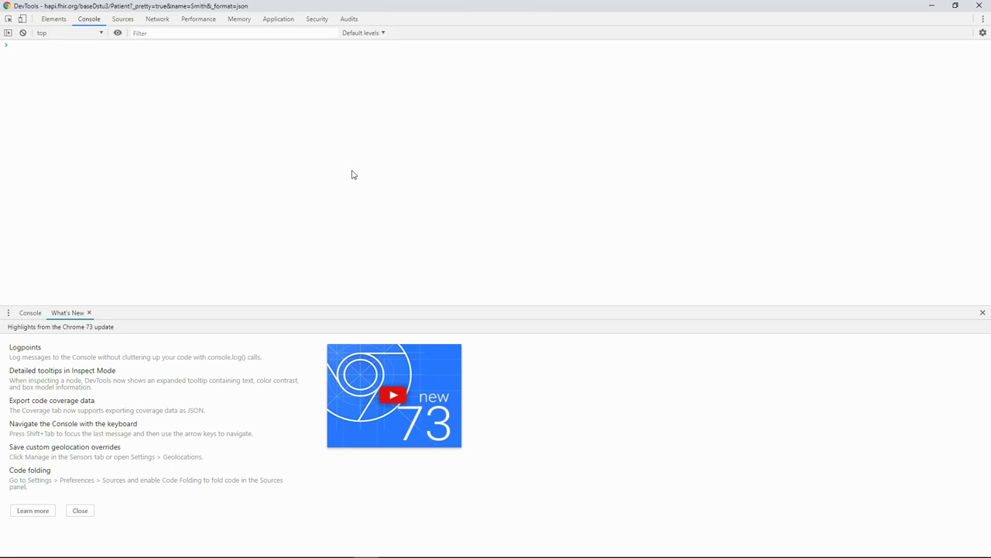
left_click(157, 18)
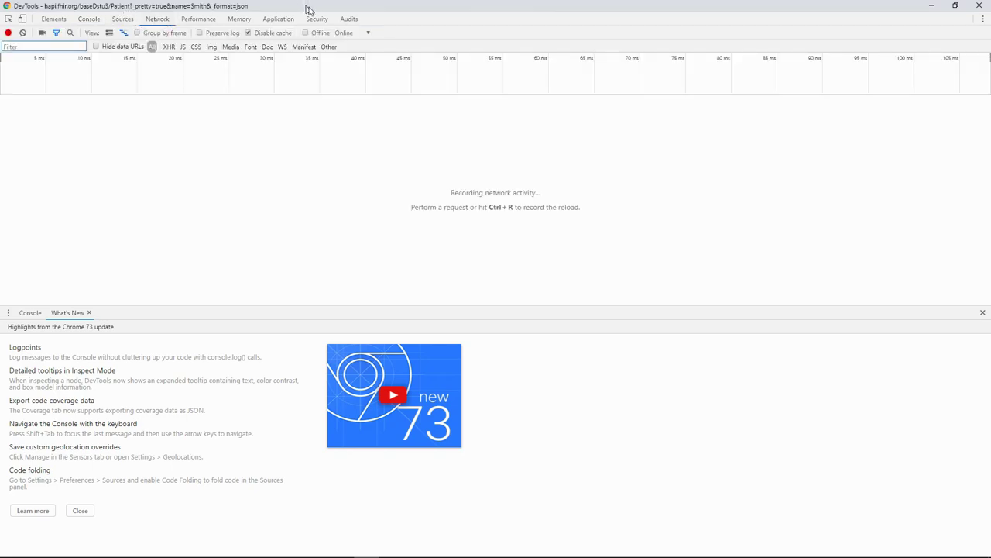
left_click_drag(306, 6, 639, 75)
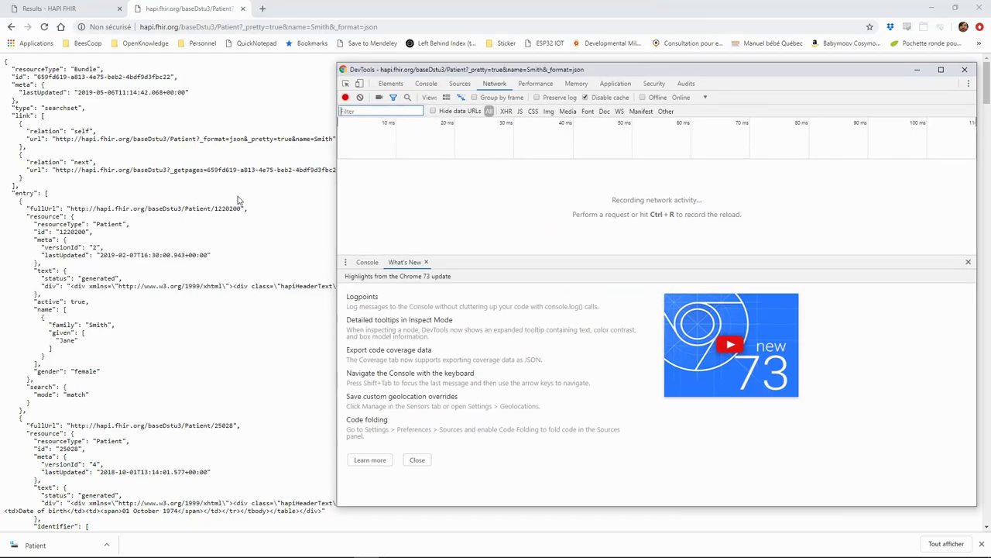
left_click(239, 200)
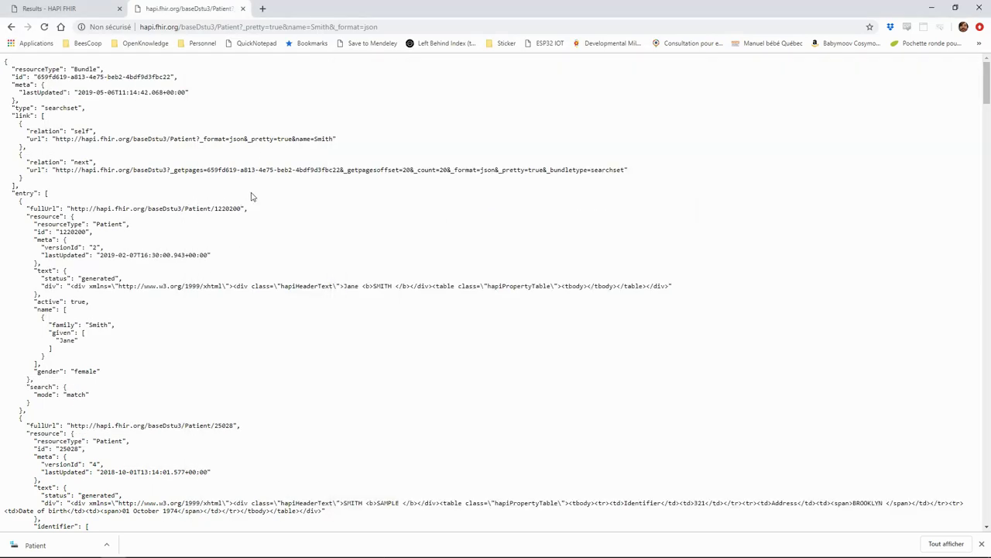
key("F5")
key("F12")
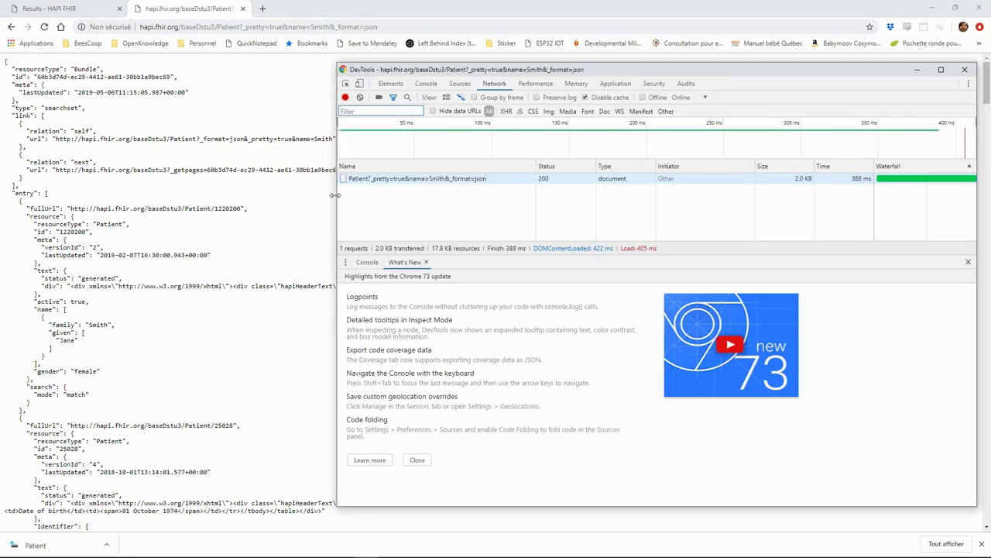
- Examine the general, response and request headers of the recorded Patient request in the maximized developer tools window
left_click(473, 183)
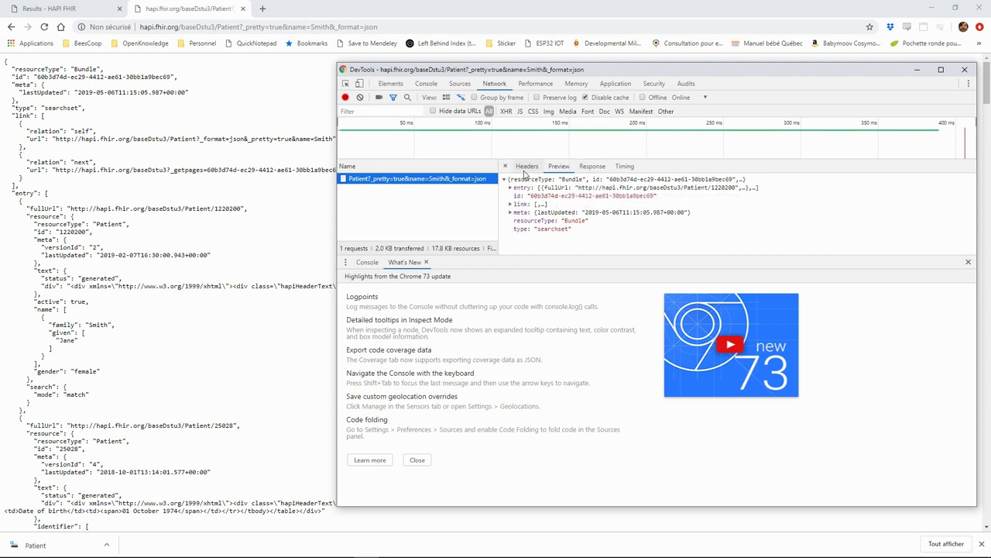
left_click(526, 166)
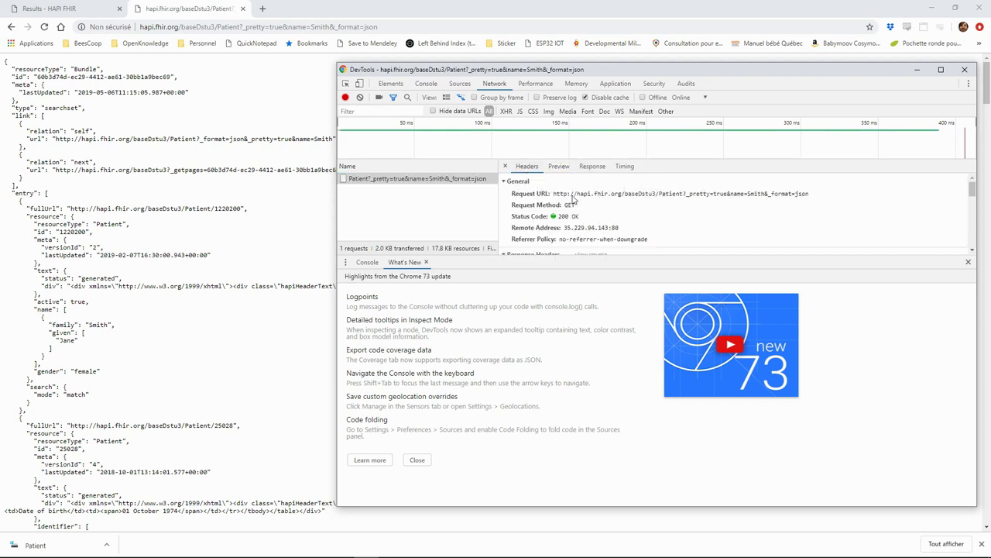
left_click(941, 68)
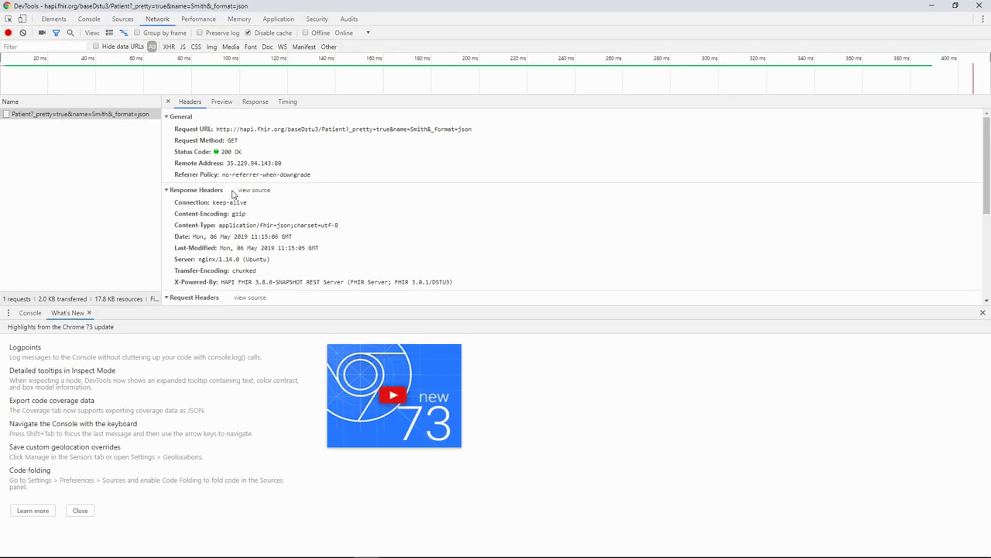
scroll(210, 194, "down", 3)
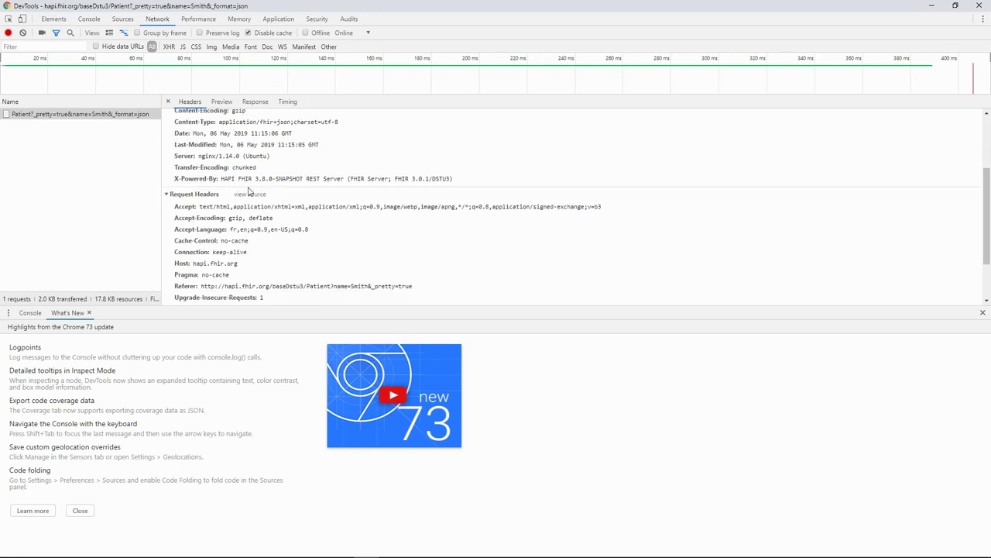
scroll(242, 200, "up", 3)
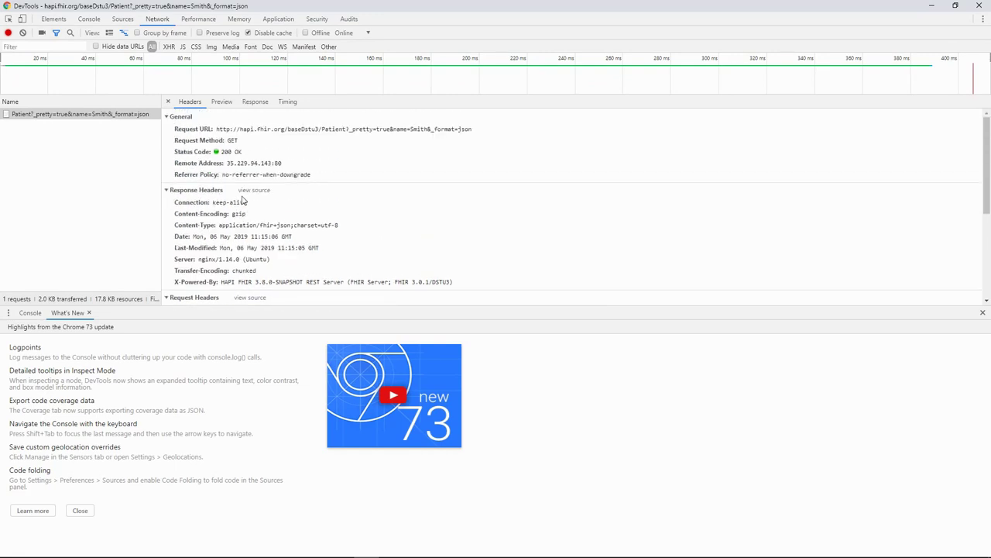
- Preview the Patient response as a tree and expand the entry list and its entry 0
left_click(224, 103)
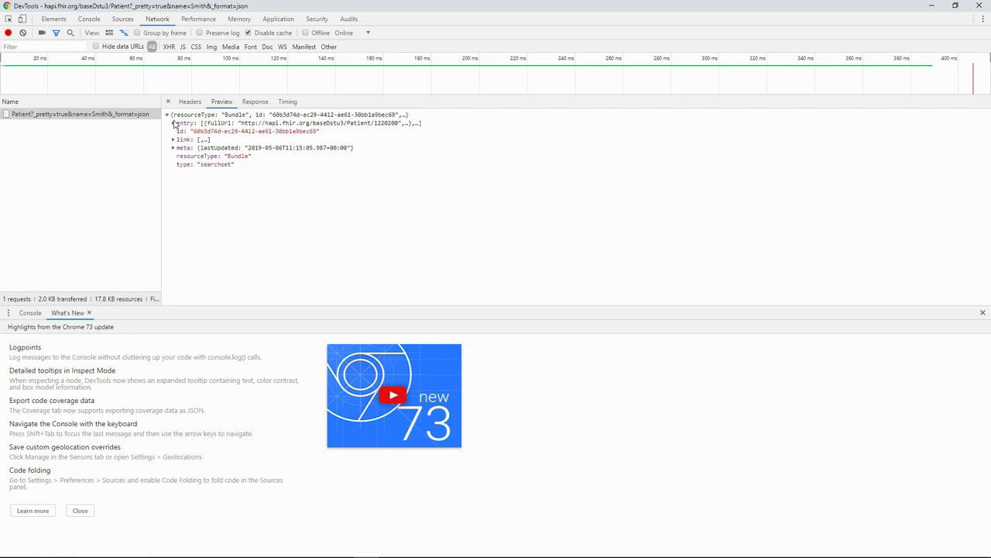
left_click(174, 124)
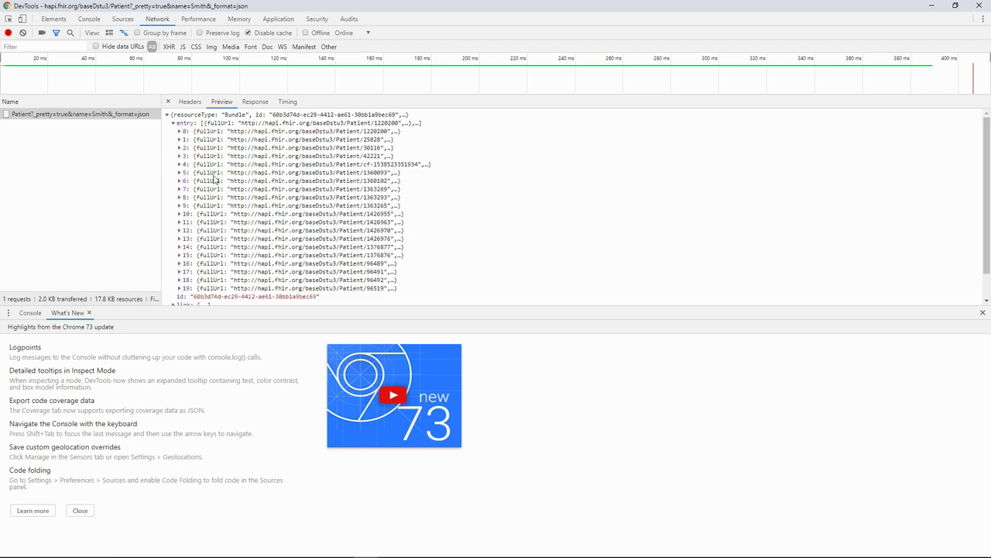
left_click(179, 131)
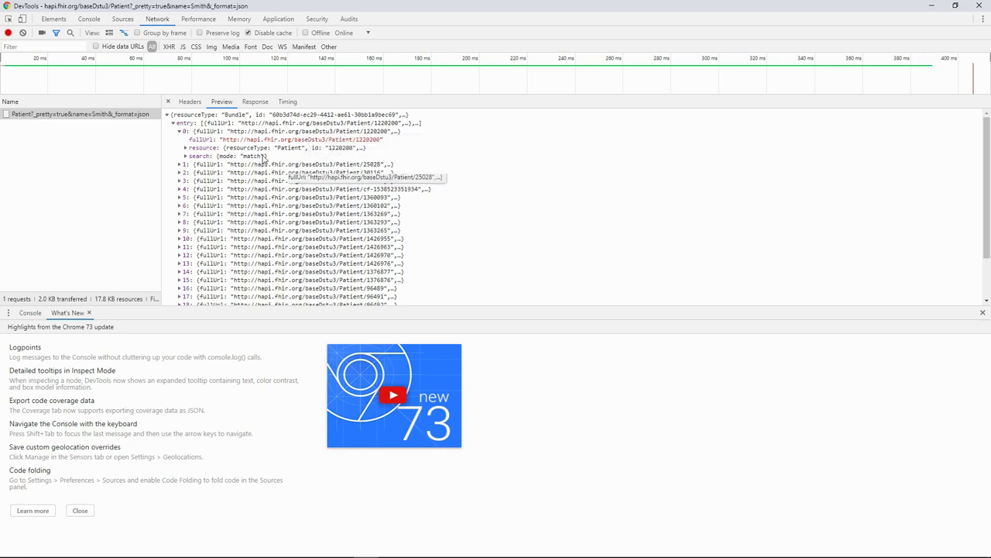
- Return to the JSON page and request the same search with the URL's _format parameter set to xml
double_click(148, 114)
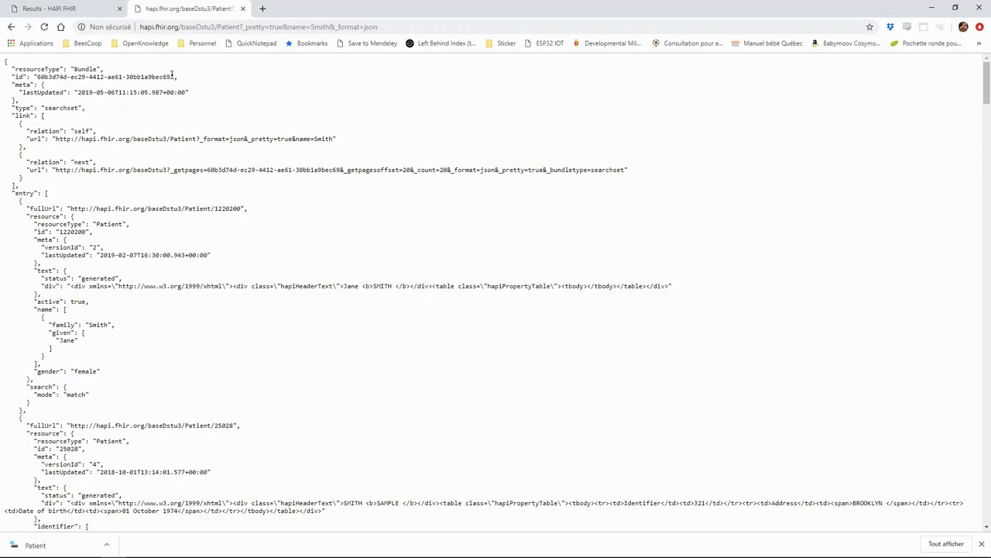
double_click(369, 28)
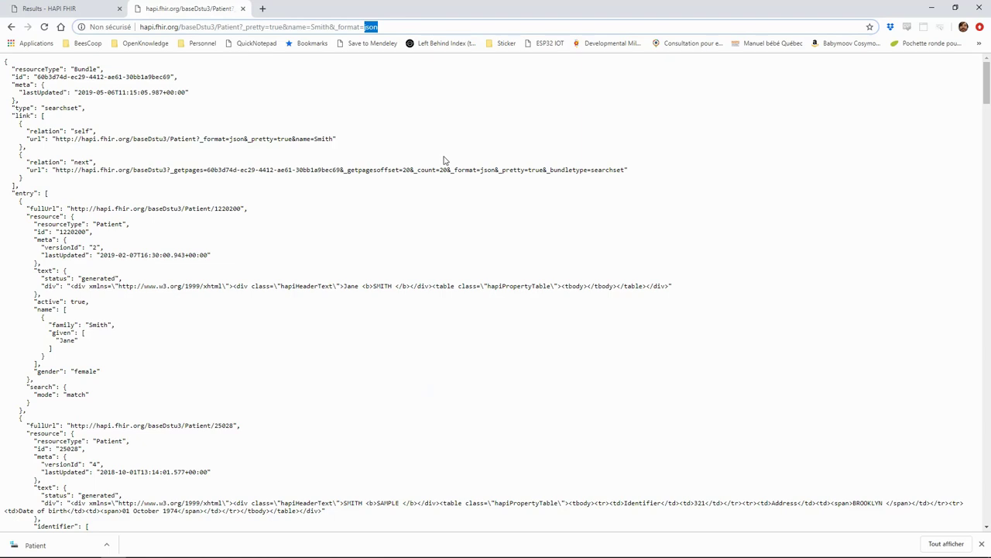
type("xml")
key("Return")
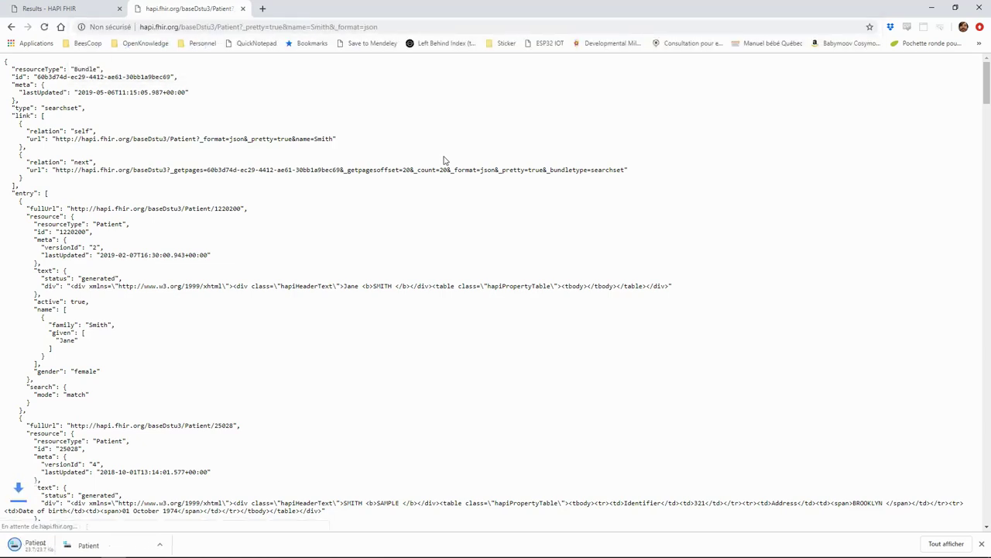